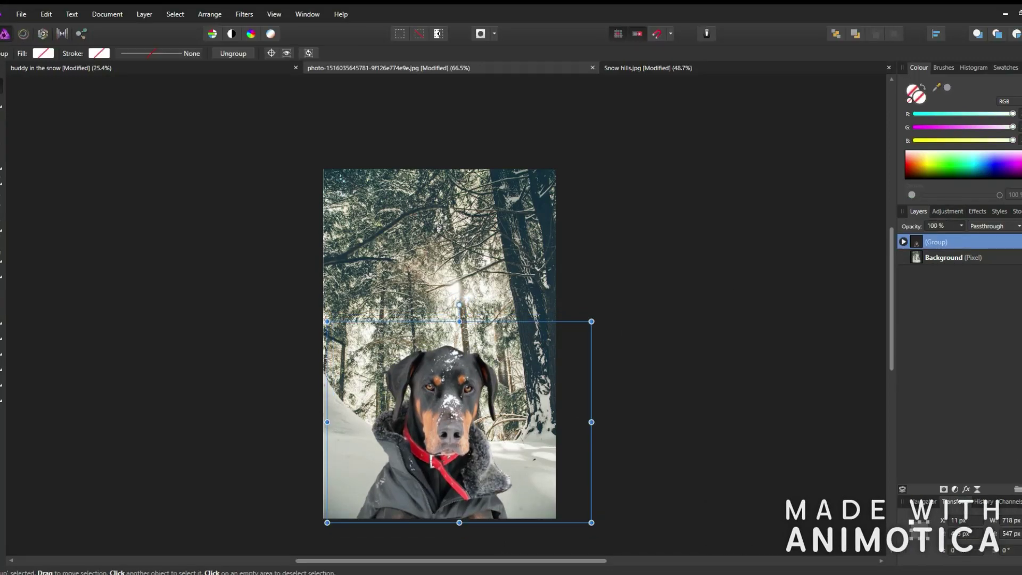
Browse the adjustment presets and add a Selective Colour adjustment
left_click(946, 212)
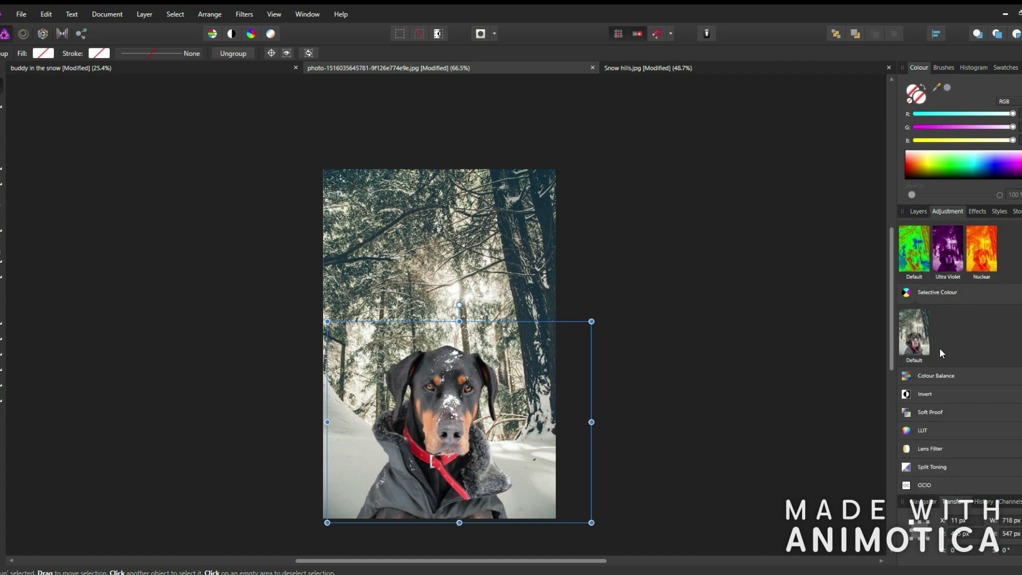
left_click(917, 211)
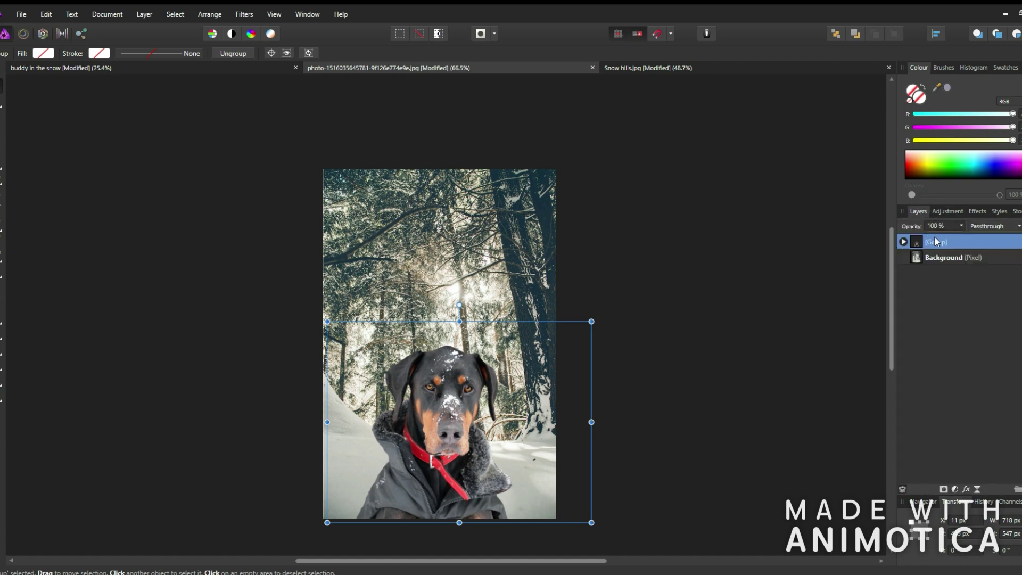
left_click(946, 212)
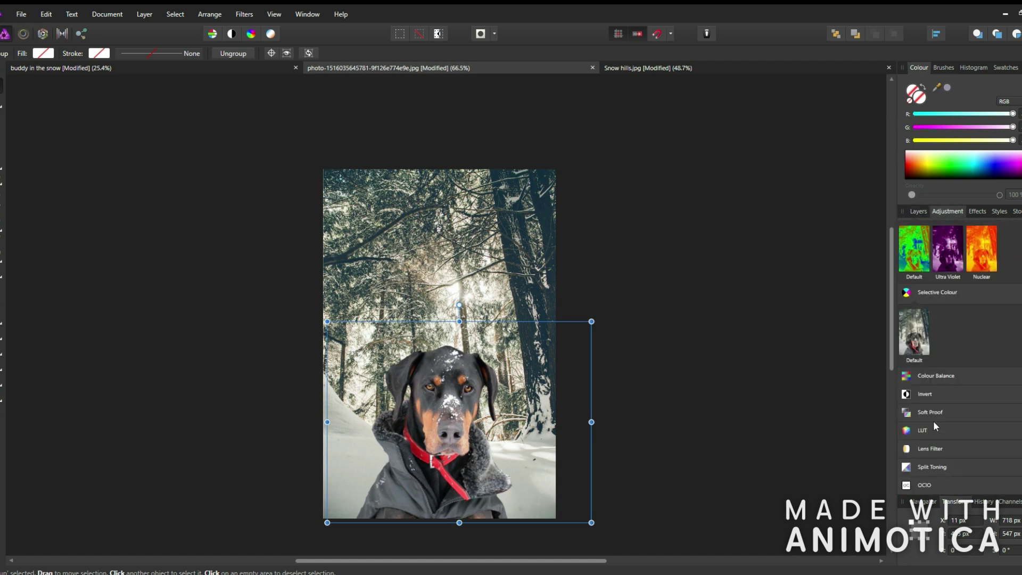
scroll(936, 426, "down", 5)
scroll(941, 388, "down", 5)
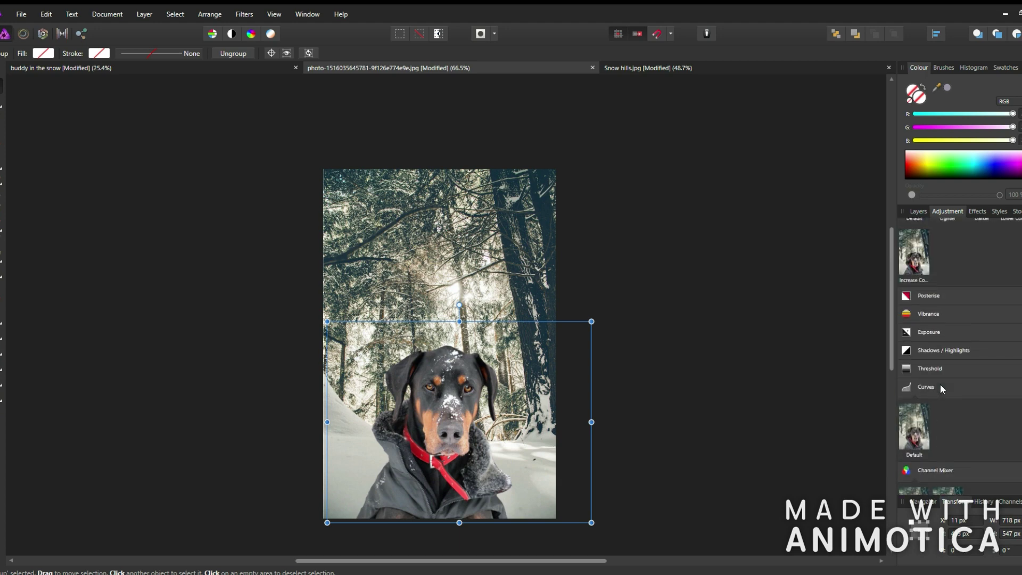
scroll(940, 384, "down", 3)
scroll(929, 381, "down", 2)
left_click(928, 425)
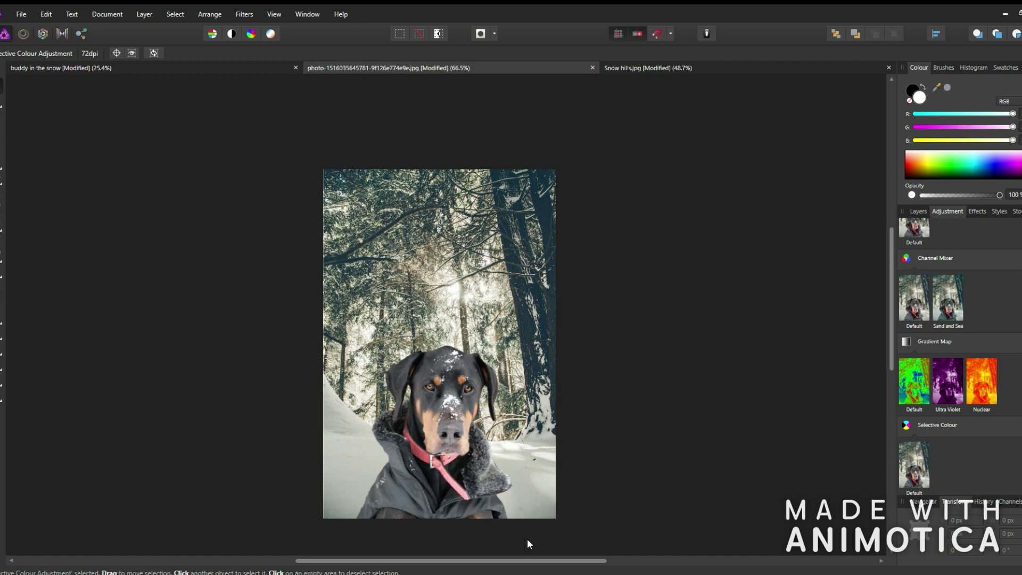
Change the dog group's blend mode from Passthrough to Normal, keeping the group selected
left_click(918, 212)
left_click(956, 259)
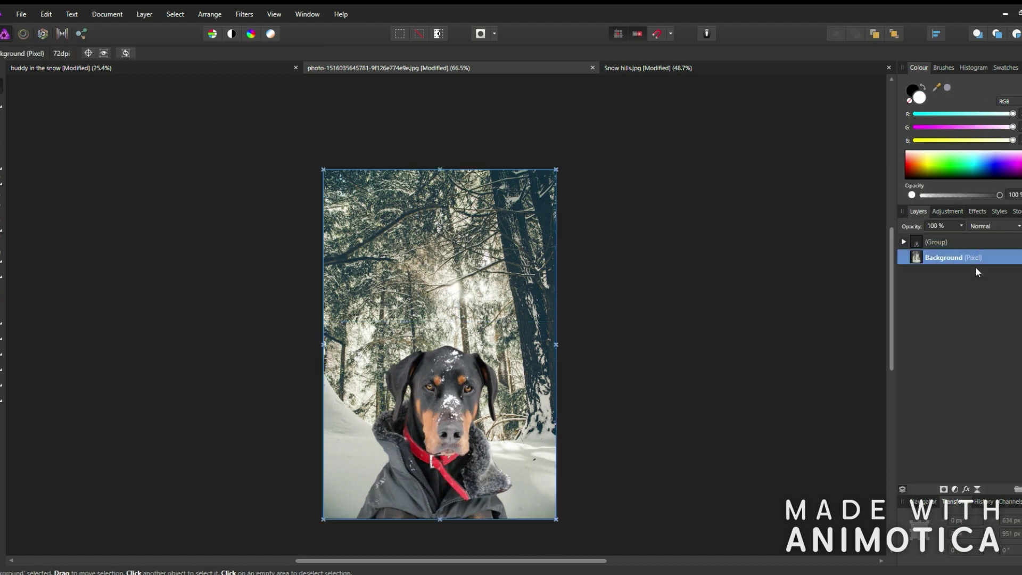
left_click(945, 240)
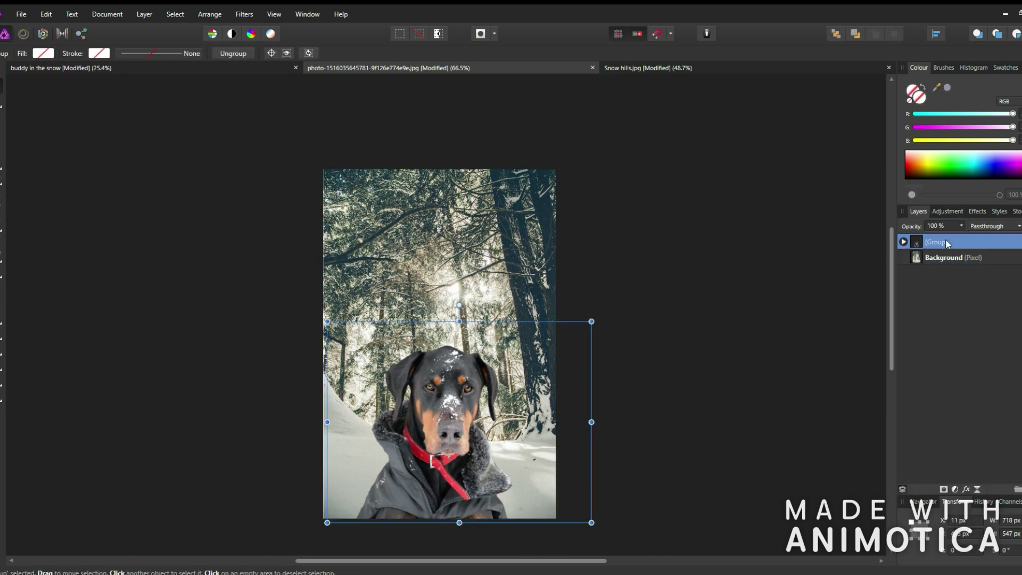
left_click(946, 211)
left_click(918, 212)
key("shift+plus")
key("shift+plus")
key("shift+plus")
key("shift+plus")
key("shift+plus")
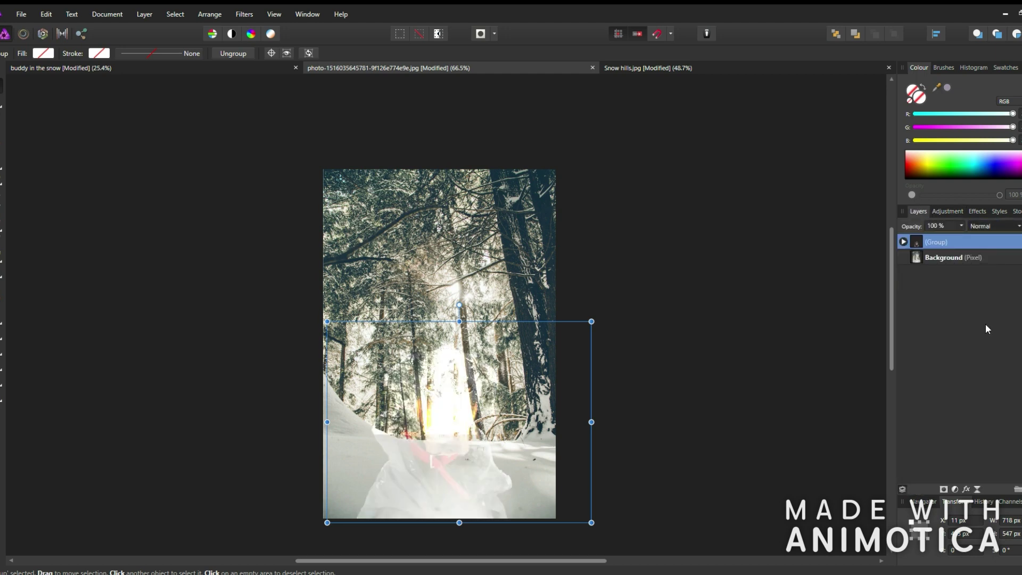
left_click(993, 341)
left_click(944, 243)
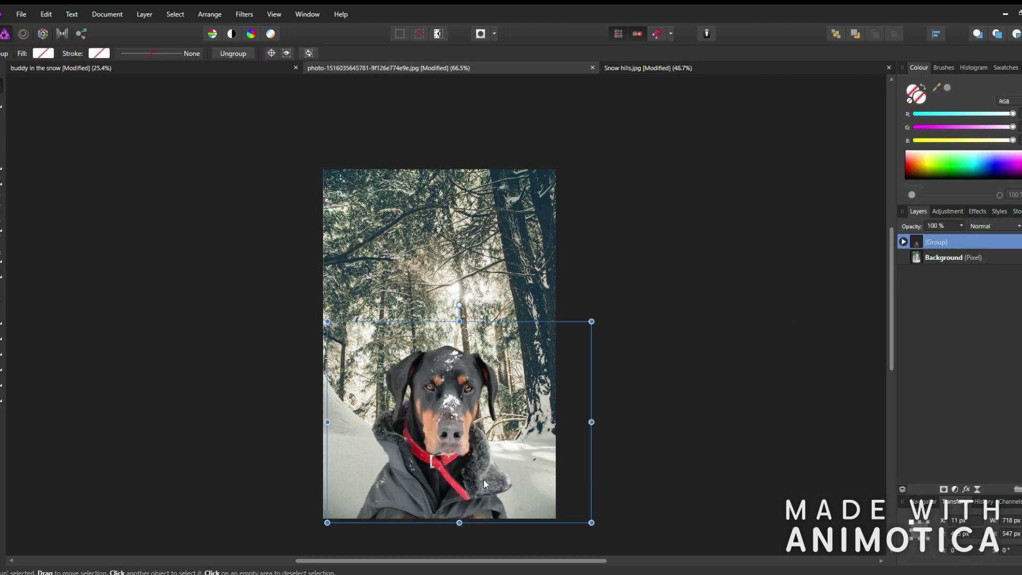
left_click(948, 212)
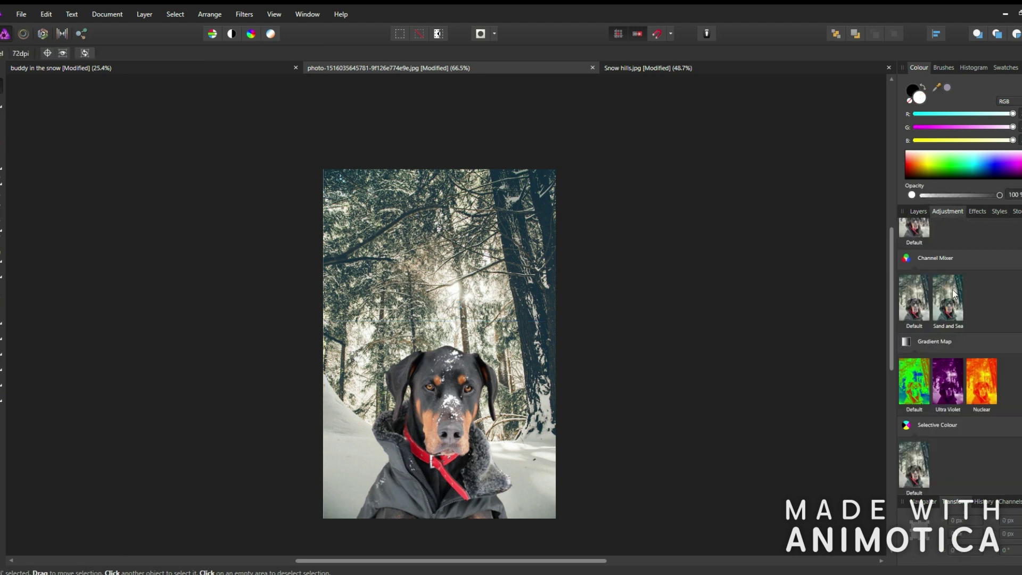
Add default Selective Colour and Colour Balance adjustments to the composite
scroll(939, 401, "up", 2)
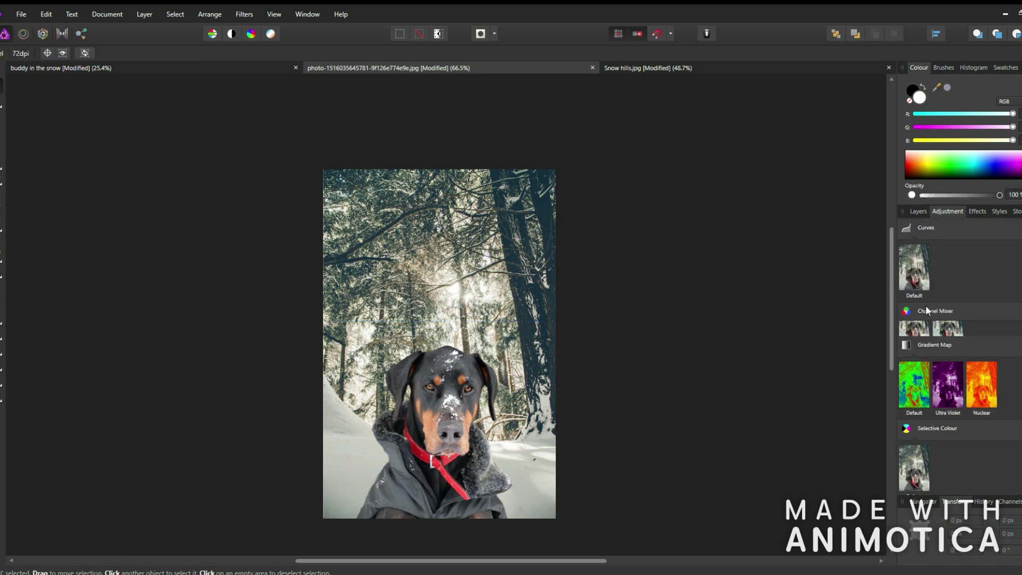
left_click(920, 383)
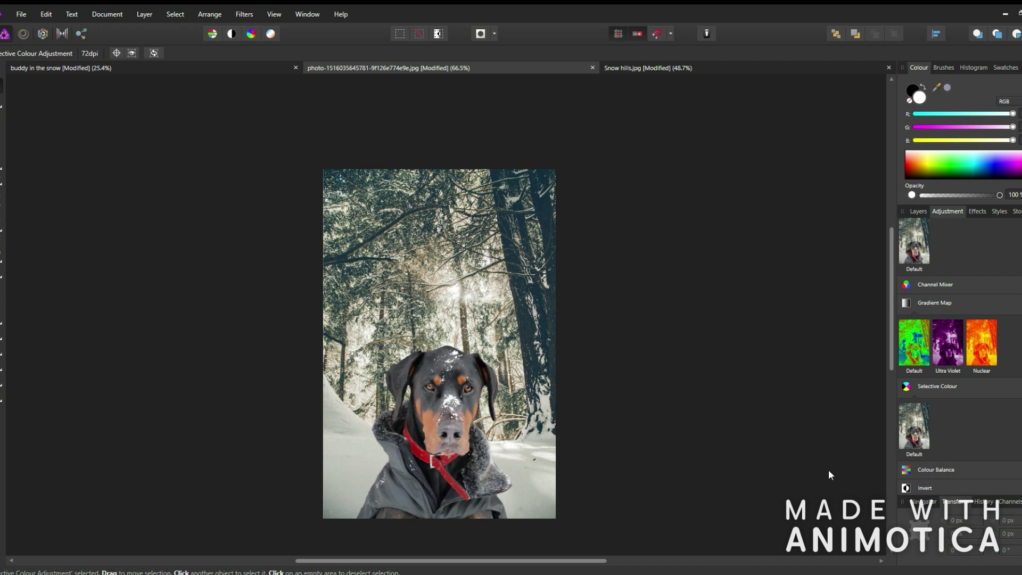
left_click(918, 211)
double_click(950, 246)
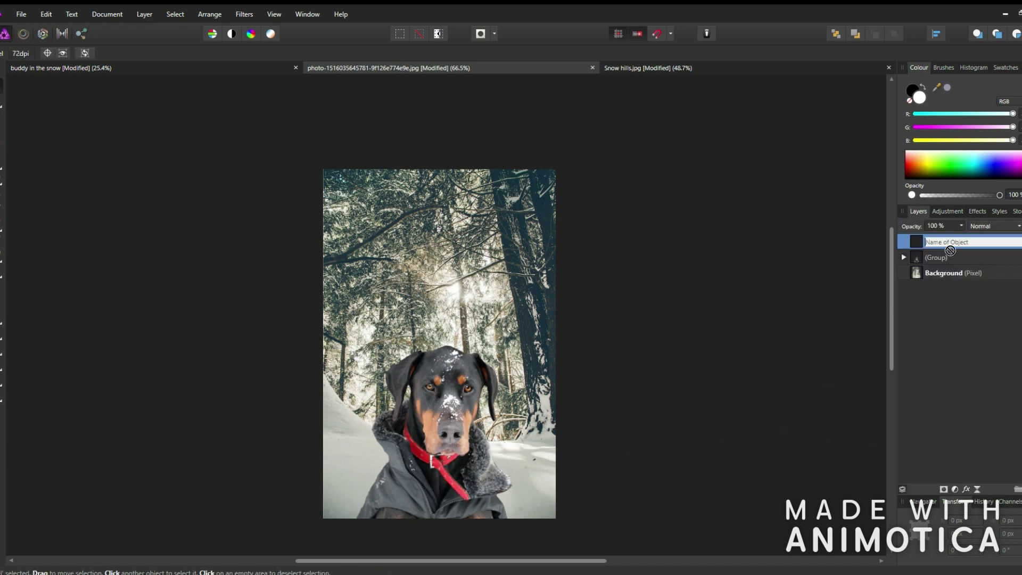
left_click(948, 211)
left_click(927, 374)
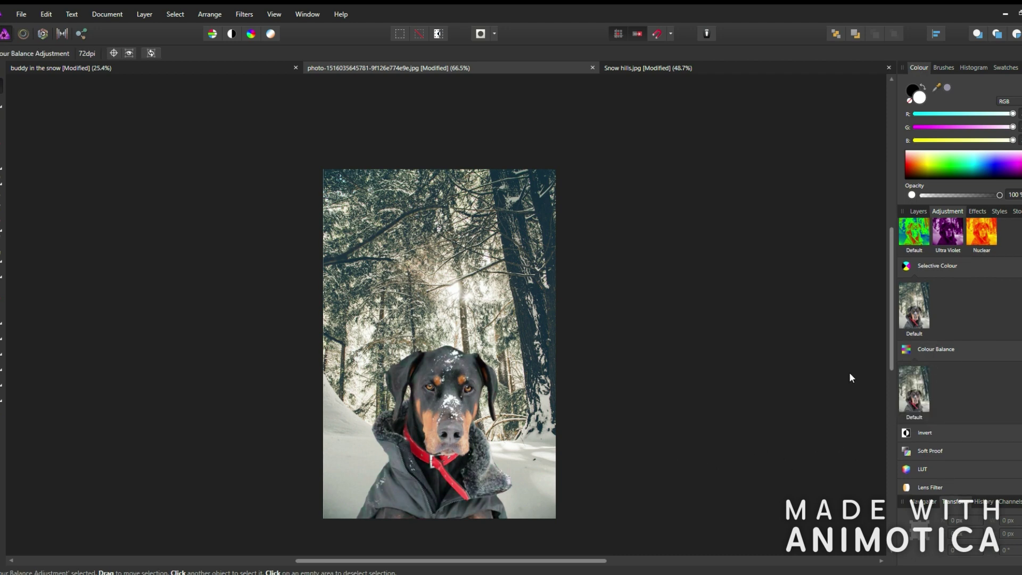
With the dog group selected, add an HSL Shift preset that inverts the photo's hues
left_click(918, 211)
left_click(942, 250)
left_click(947, 212)
scroll(932, 334, "up", 2)
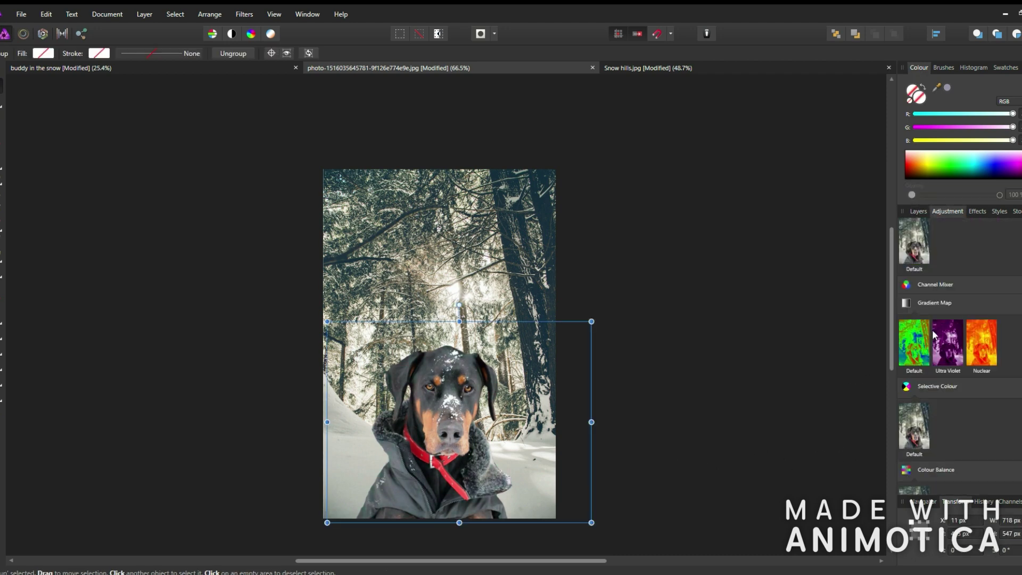
scroll(937, 330, "up", 5)
left_click(981, 304)
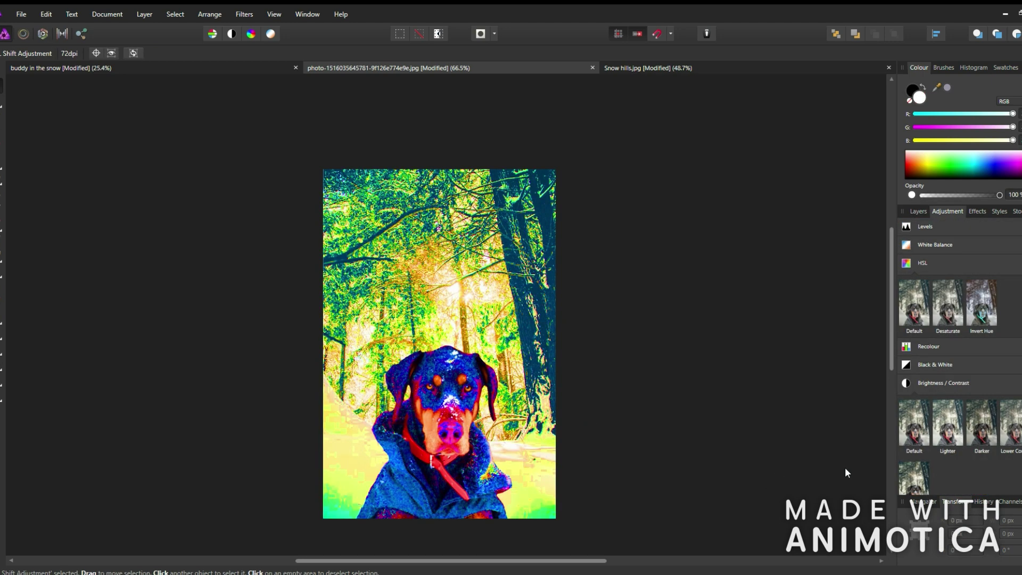
left_click(918, 211)
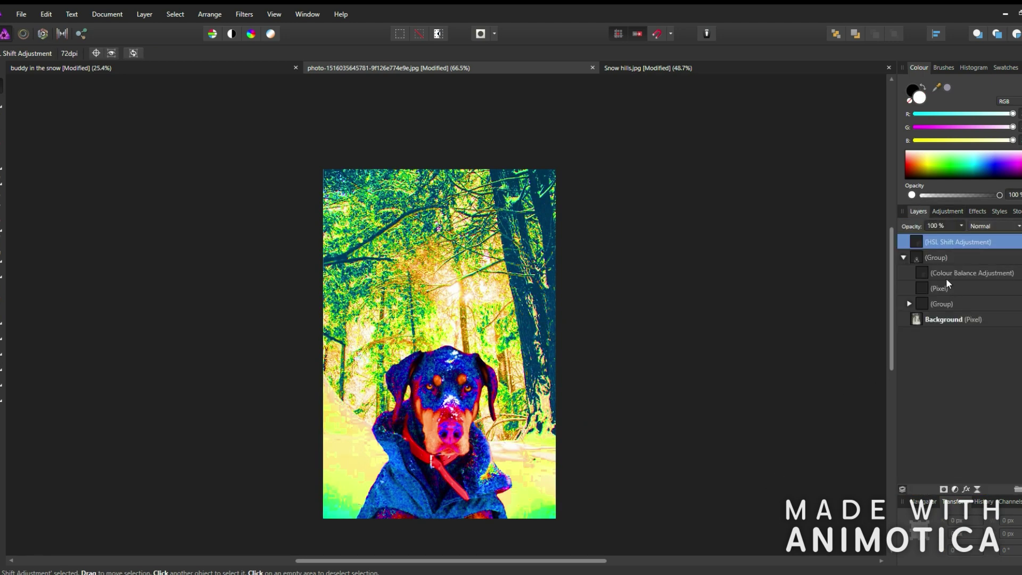
left_click(924, 288)
left_click(940, 211)
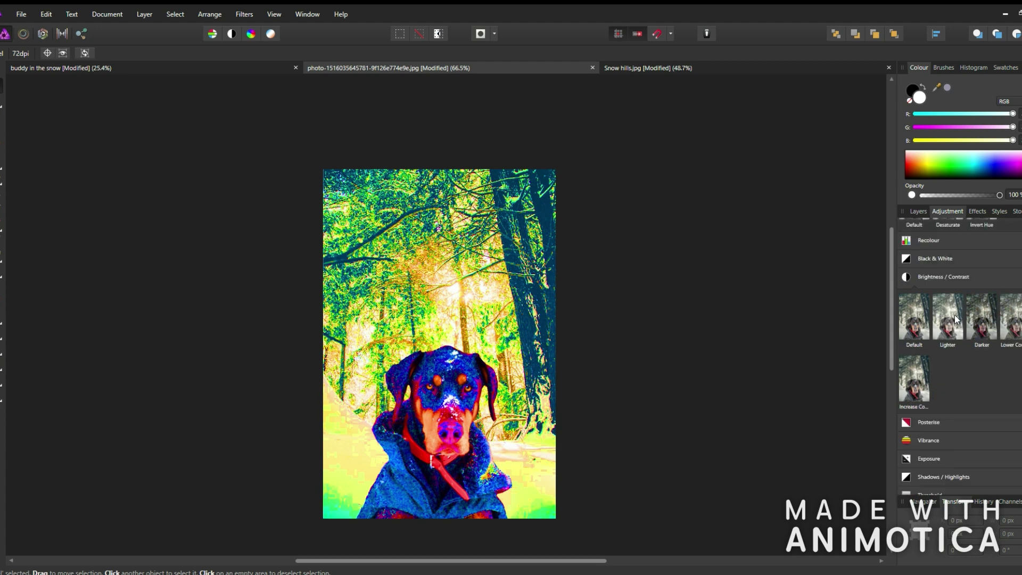
left_click(924, 212)
left_click(946, 272)
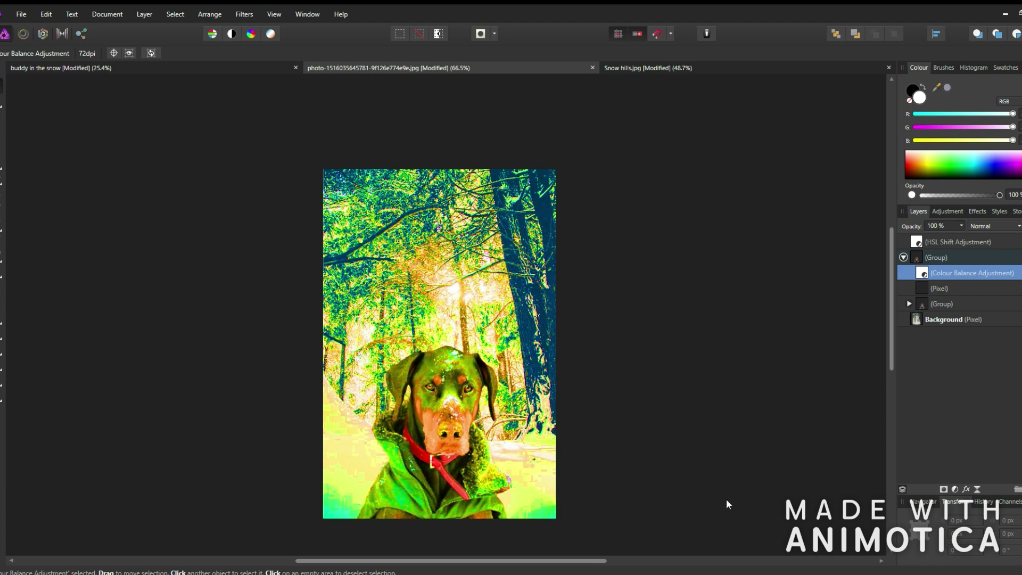
left_click(948, 211)
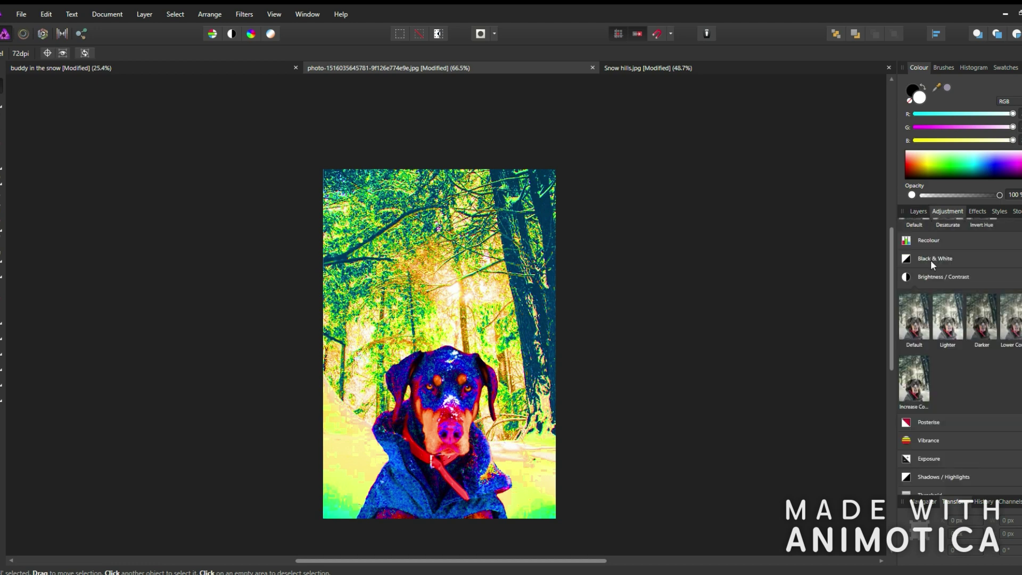
Add a default Selective Colour adjustment inside the dog group and confirm it in the layer list
scroll(935, 381, "down", 5)
left_click(935, 380)
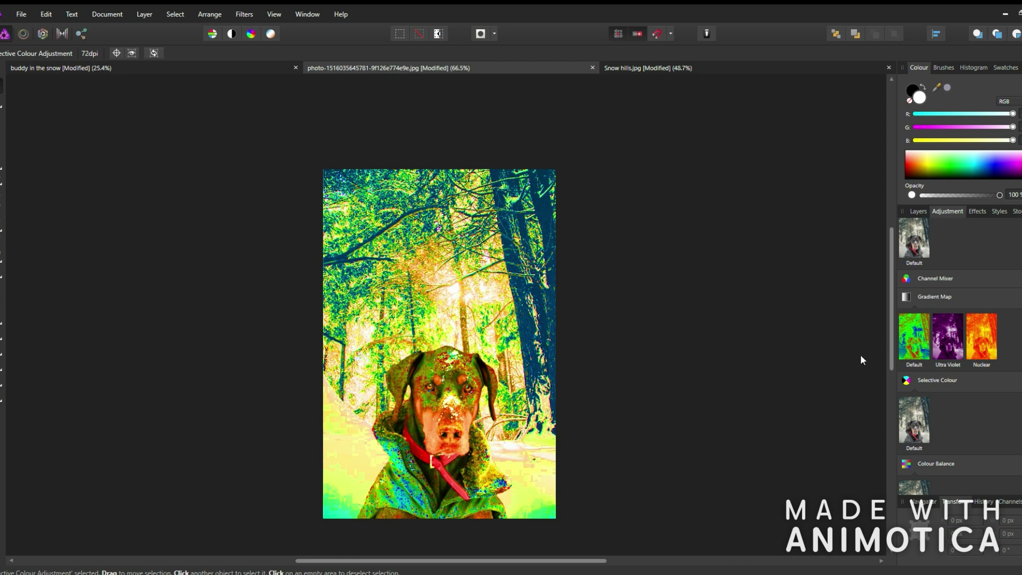
left_click(916, 211)
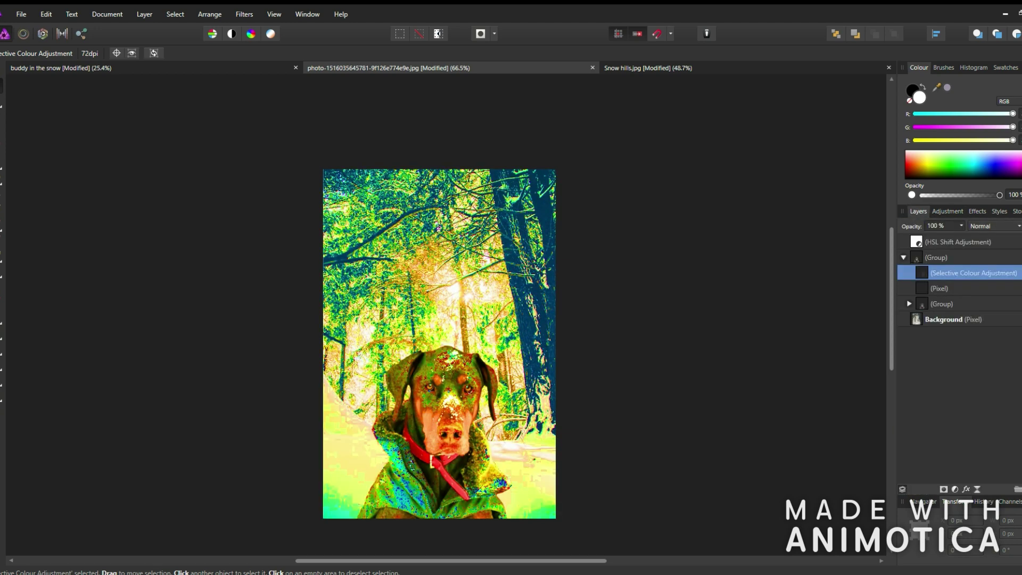
scroll(625, 347, "up", 2)
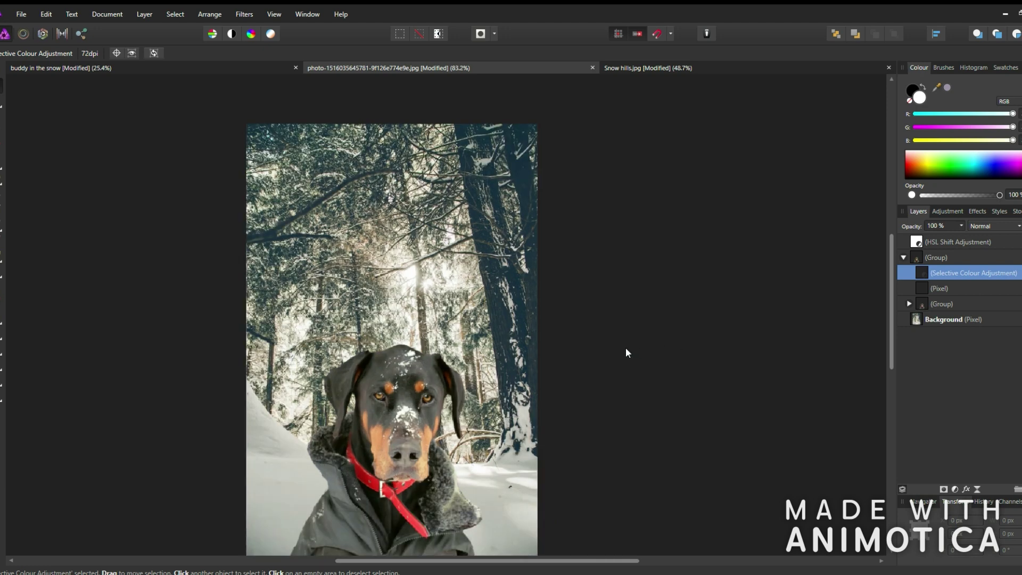
Select the dog group and add a Soft Proof adjustment from its presets
scroll(381, 493, "right", 2)
scroll(367, 554, "down", 2)
scroll(585, 373, "left", 1)
left_click(937, 257)
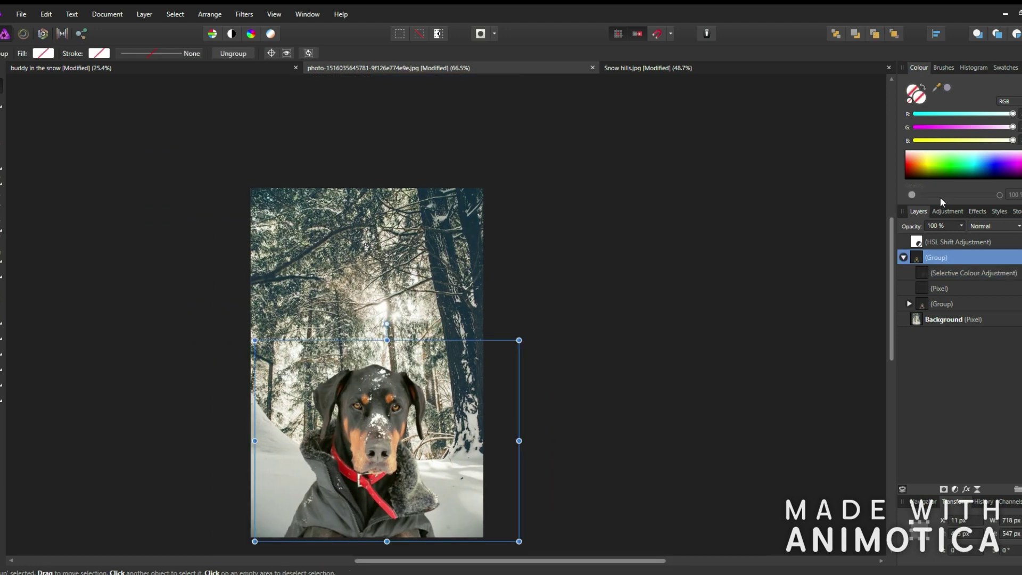
left_click(948, 212)
scroll(927, 400, "down", 5)
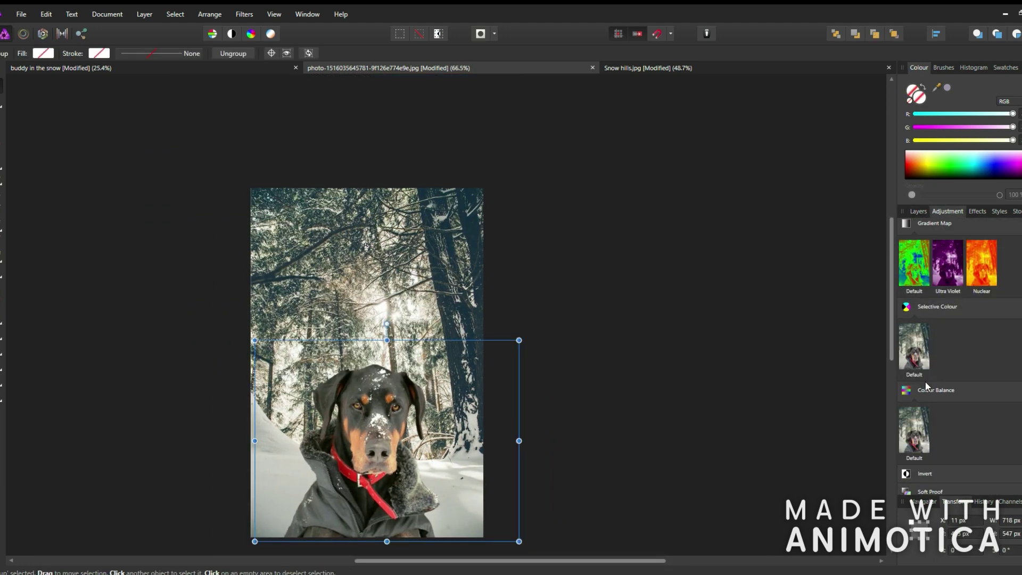
left_click(931, 411)
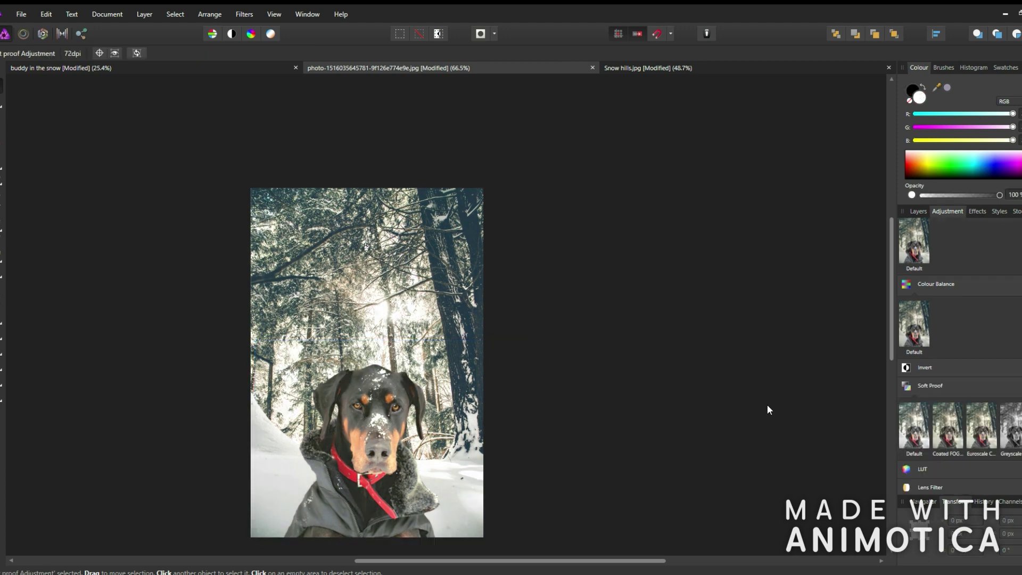
scroll(942, 346, "down", 2)
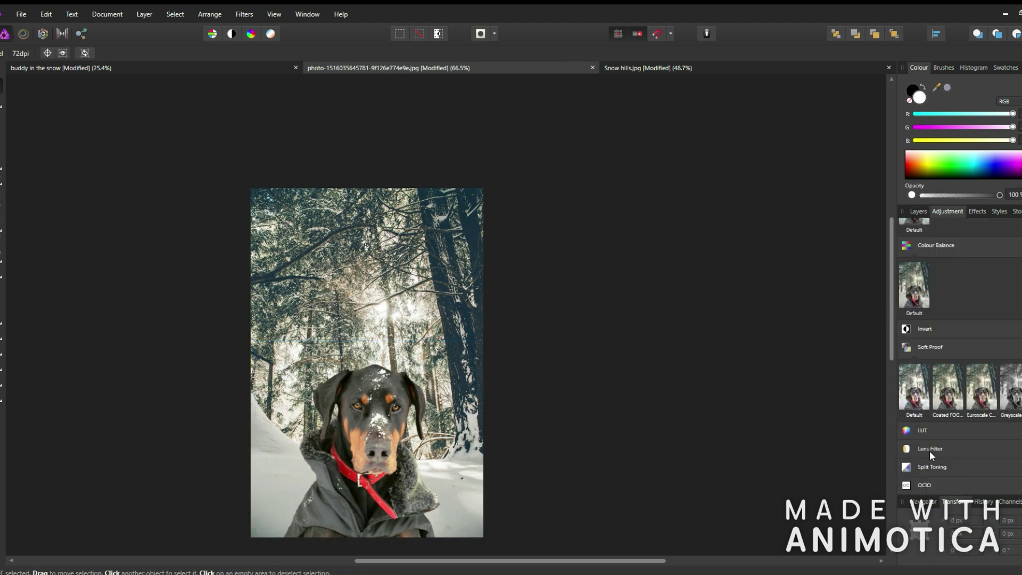
left_click(921, 349)
left_click(922, 413)
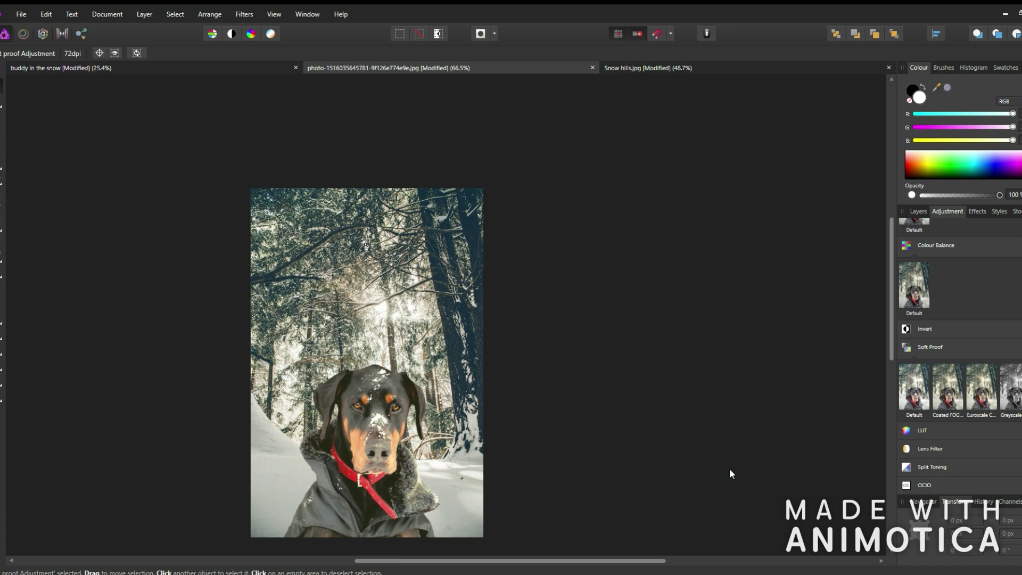
scroll(353, 420, "up", 5)
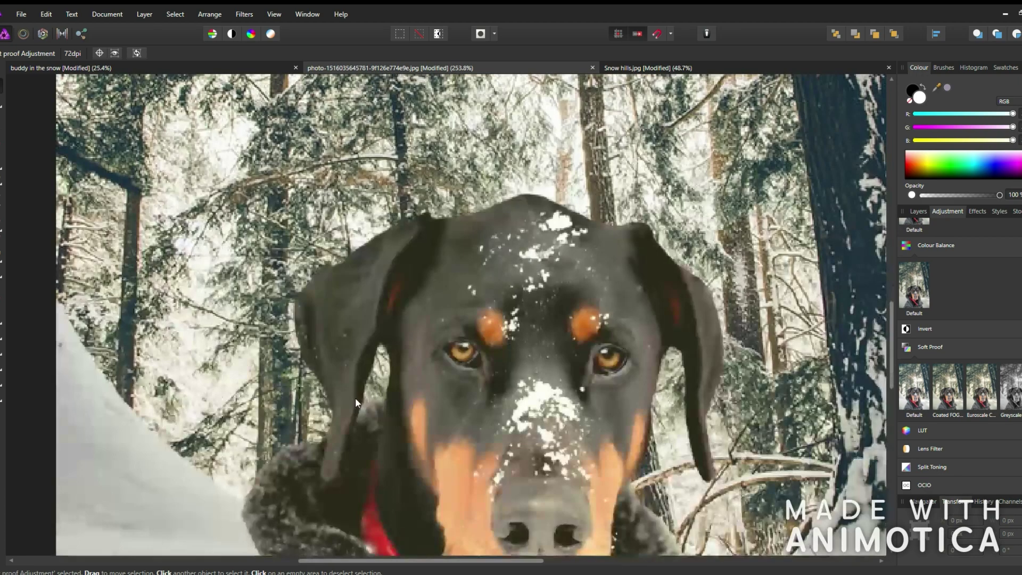
scroll(32, 333, "down", 5)
Merge the dog group and its adjustments into a single pixel layer
key("o")
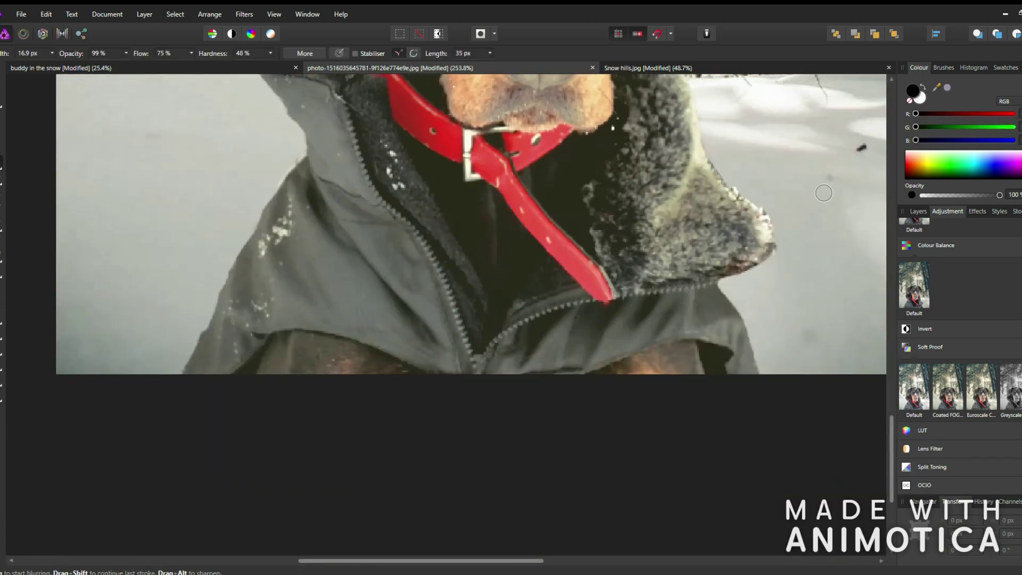
left_click(918, 211)
left_click(949, 257)
key("ctrl+e")
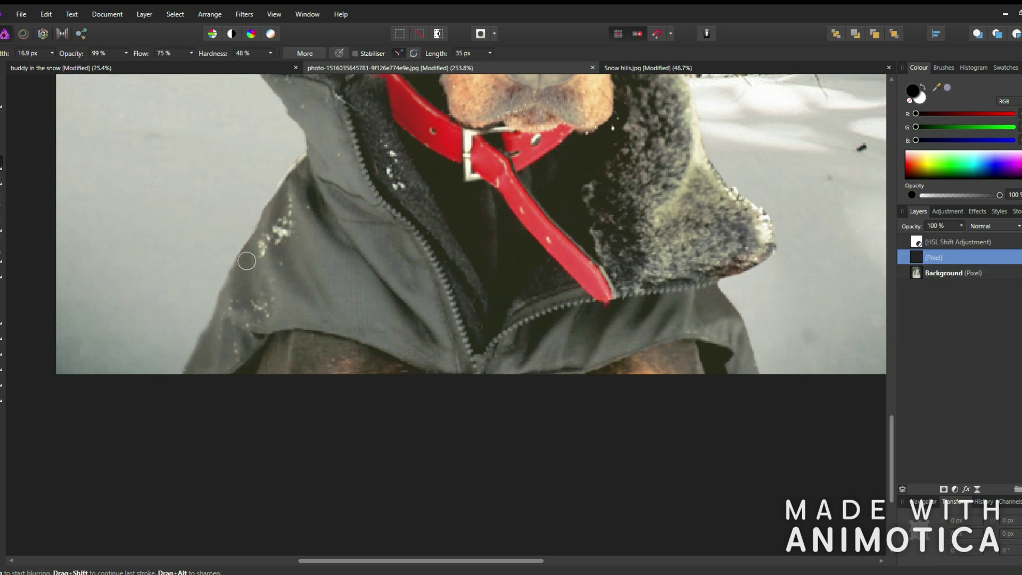
Blur the dog's head outline from the left ear across the top
scroll(277, 330, "up", 5)
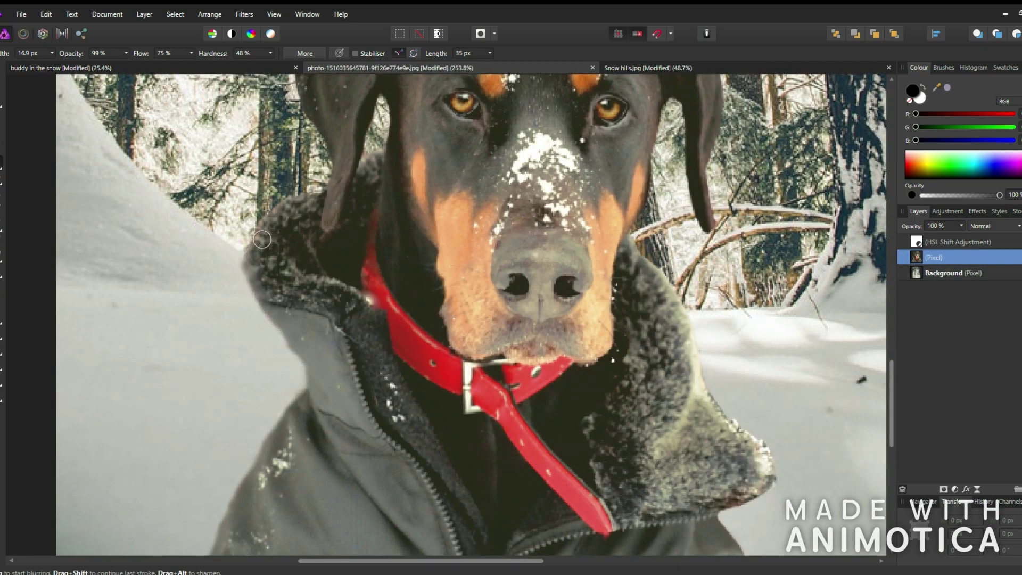
scroll(309, 222, "up", 5)
mouse_move(309, 222)
left_mouse_down()
mouse_move(420, 155)
mouse_move(521, 136)
mouse_move(586, 142)
mouse_move(639, 163)
mouse_move(698, 212)
mouse_move(729, 309)
mouse_move(711, 372)
mouse_move(687, 350)
left_mouse_up()
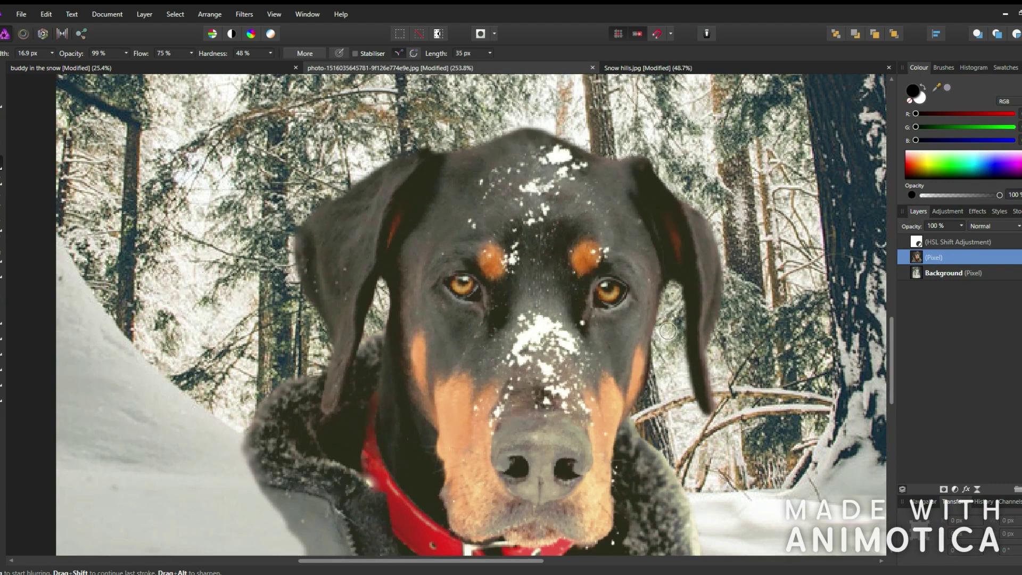
scroll(691, 424, "down", 5)
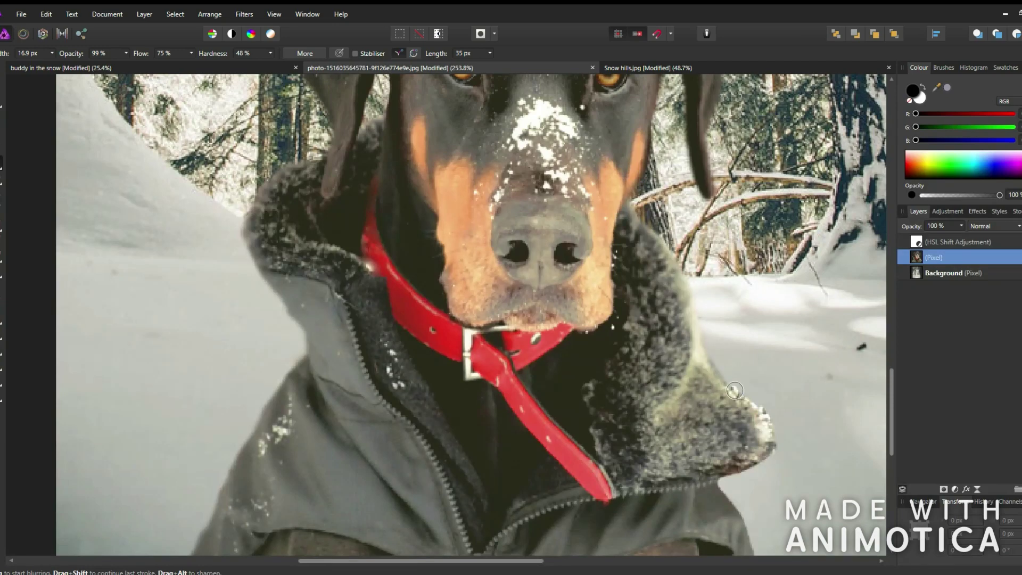
scroll(751, 479, "down", 3)
scroll(755, 372, "down", 1)
scroll(766, 346, "down", 5)
scroll(292, 507, "up", 3)
scroll(468, 514, "right", 3)
scroll(469, 514, "down", 2)
scroll(492, 179, "right", 1)
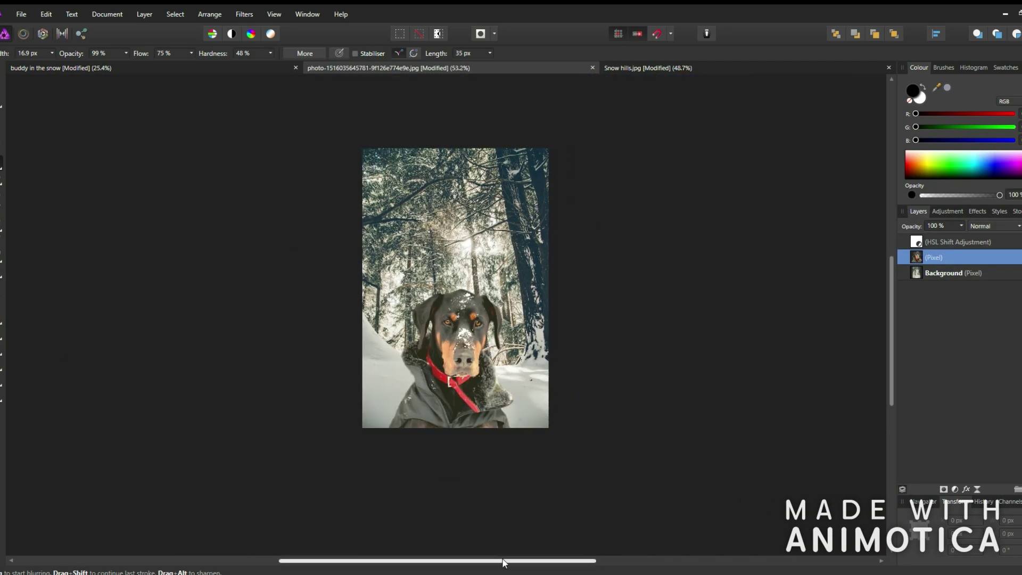
Compare the dog against the background, then restore the merged layer as a group
scroll(492, 179, "up", 1)
left_click(1016, 257)
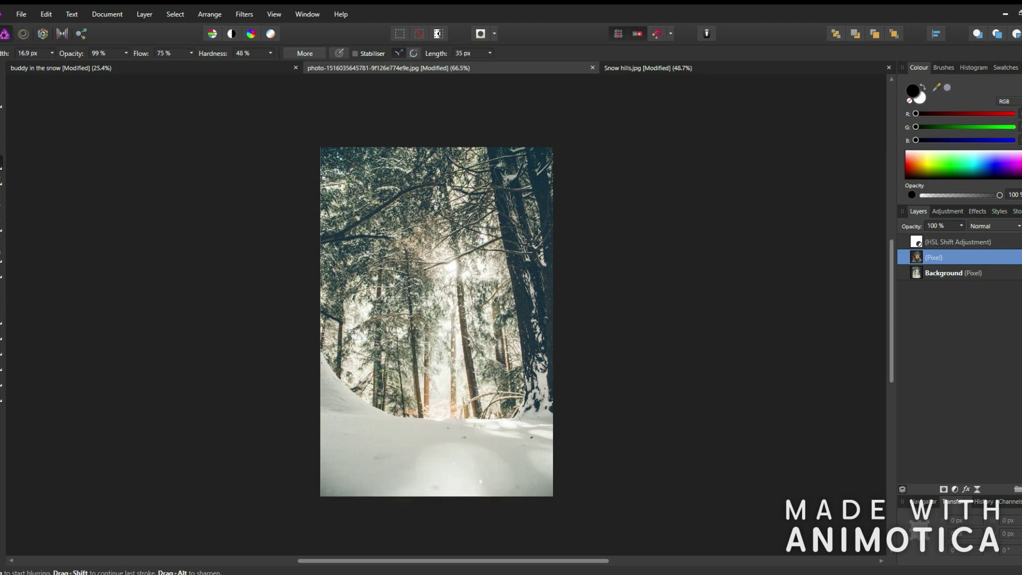
left_click(958, 242)
left_click(916, 257)
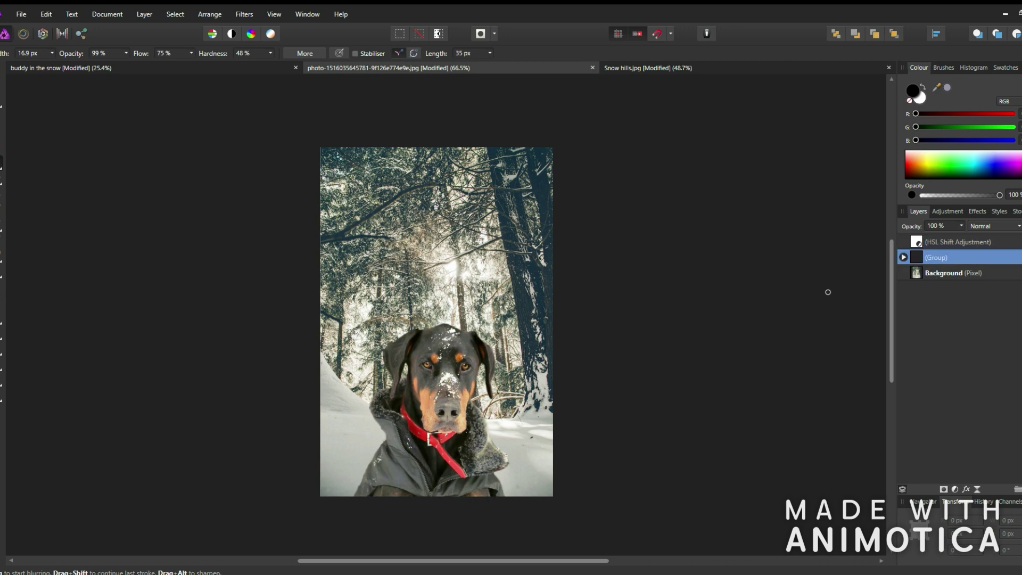
key("ctrl+g")
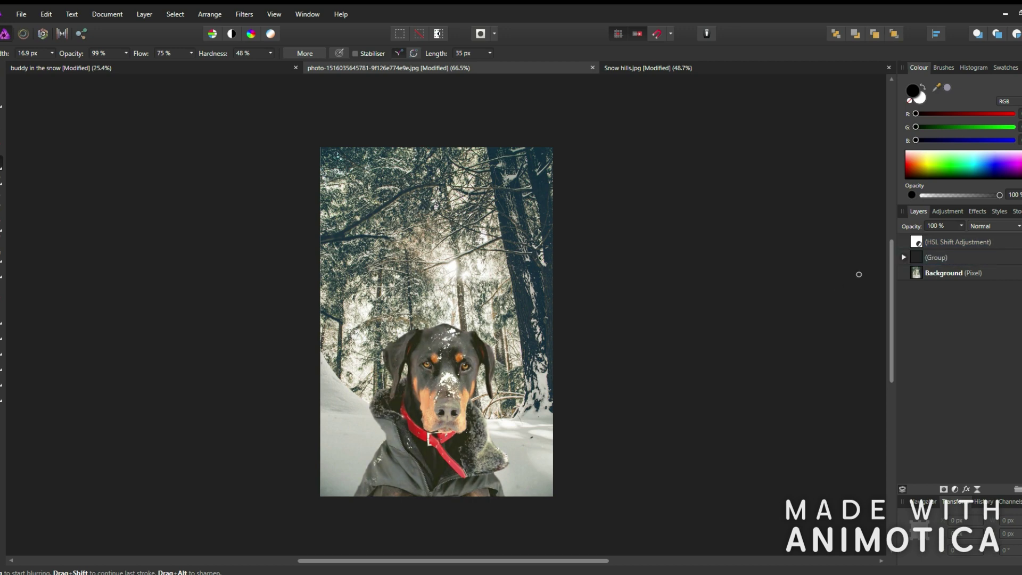
Expand the dog group and delete its duplicate top pixel layer
left_click(903, 257)
left_click(946, 257)
left_click(903, 257)
left_click(922, 274)
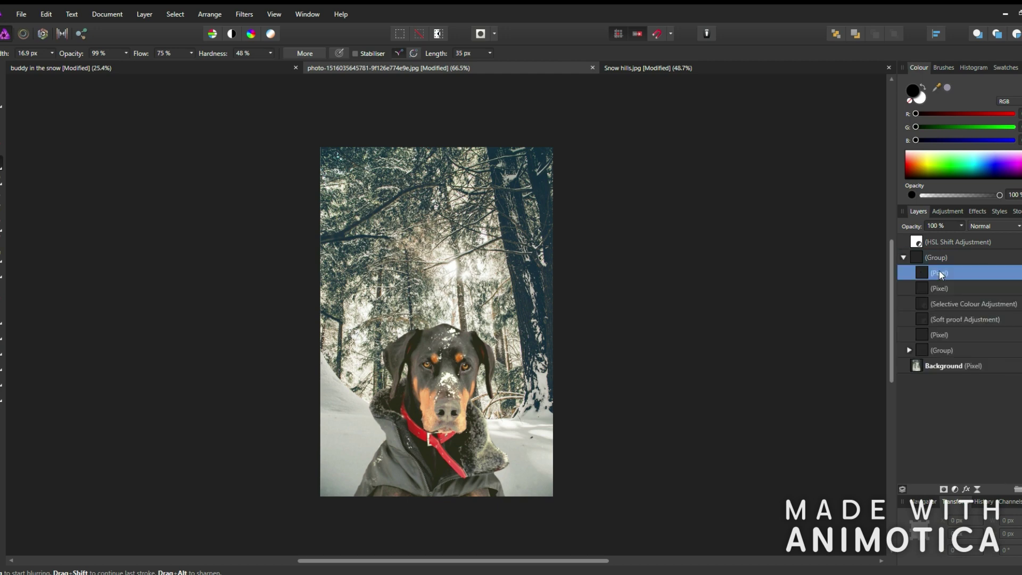
key("Delete")
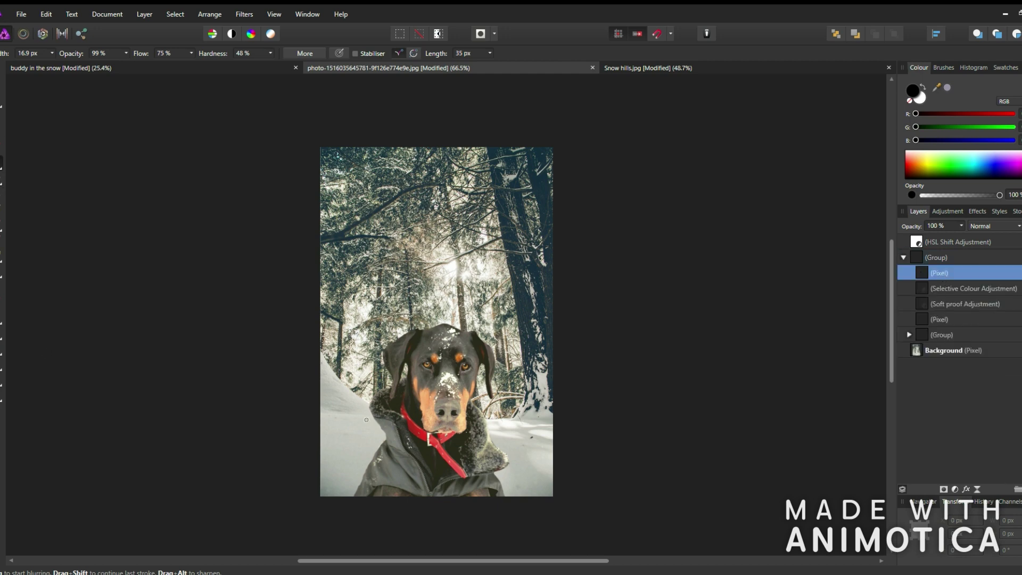
scroll(368, 401, "up", 2)
scroll(367, 400, "up", 2)
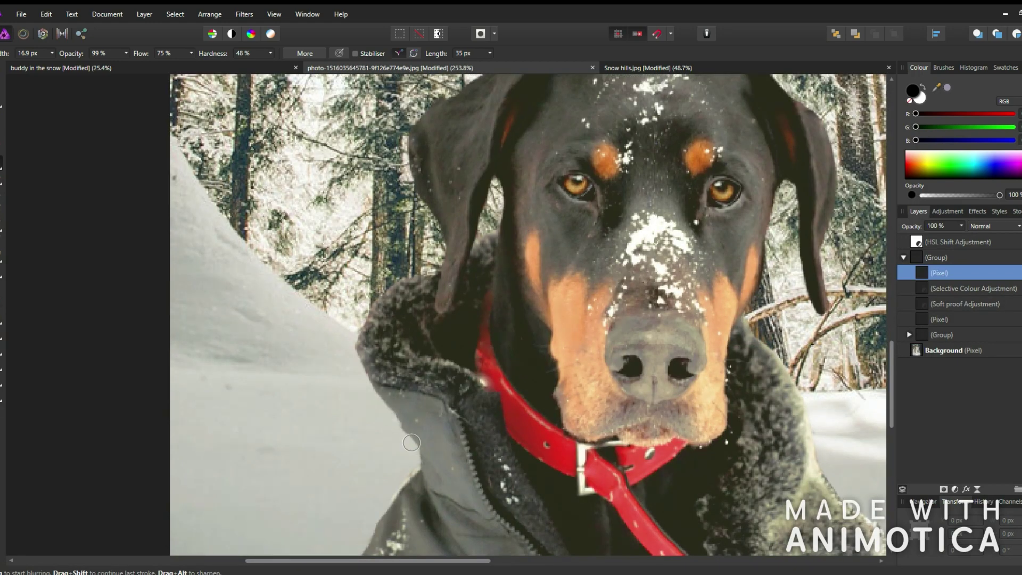
scroll(403, 363, "up", 5)
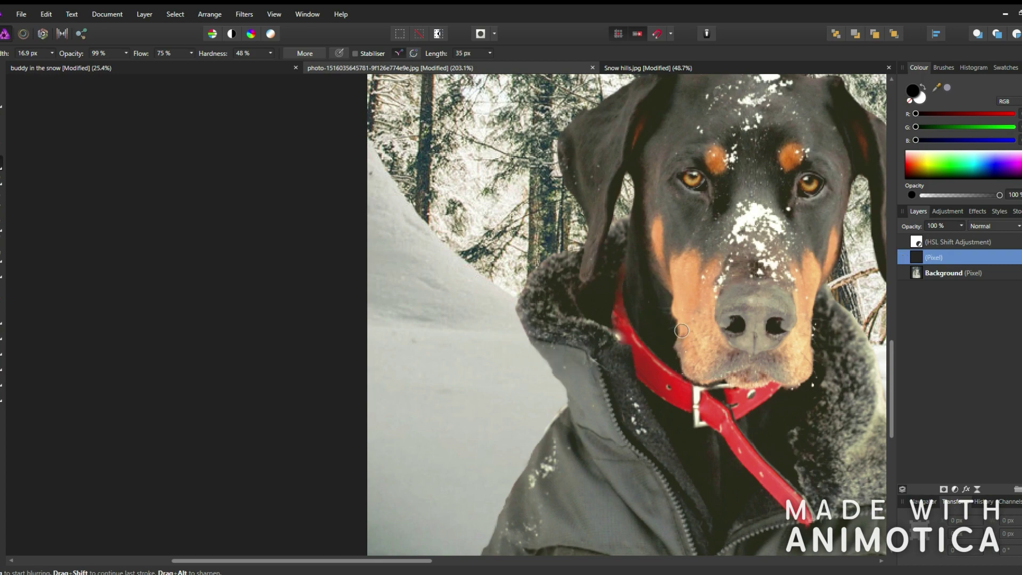
left_click(944, 489)
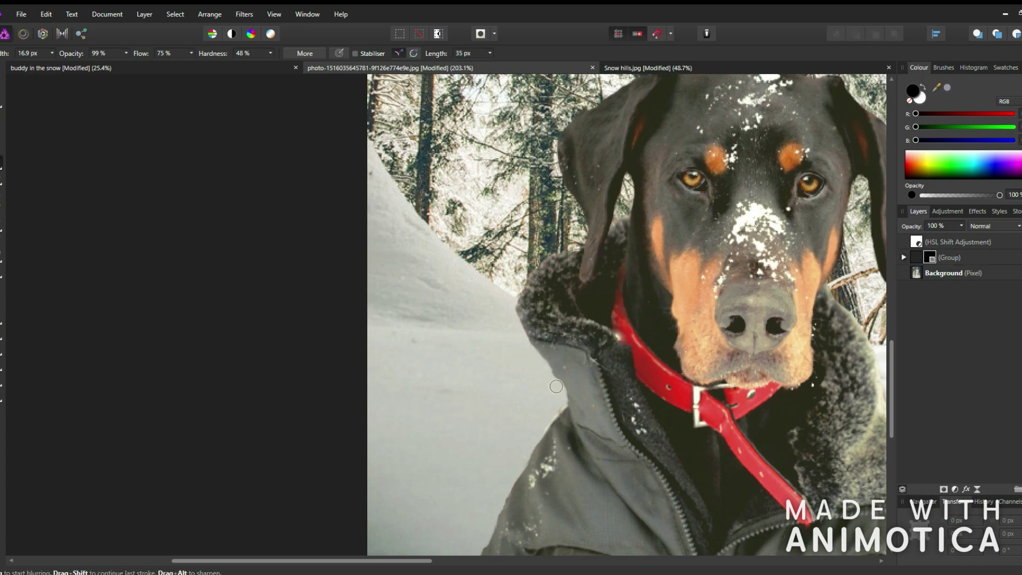
scroll(559, 381, "up", 8)
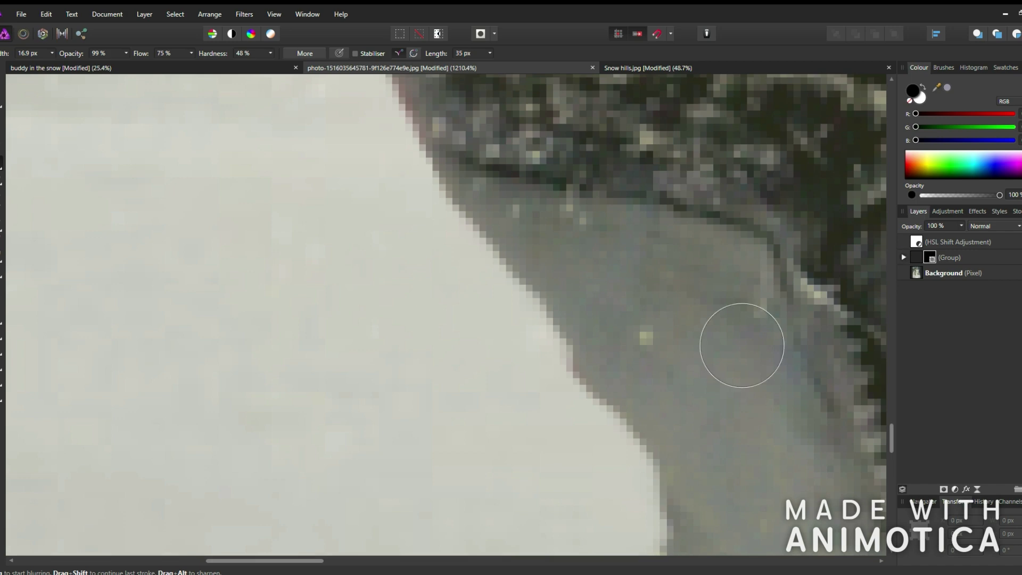
scroll(746, 346, "down", 10)
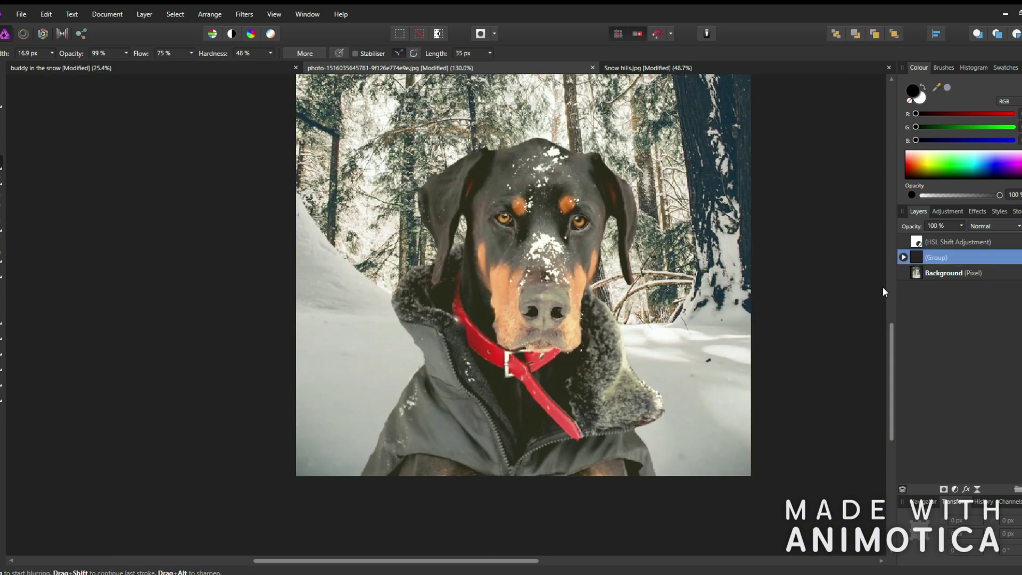
left_click(904, 257)
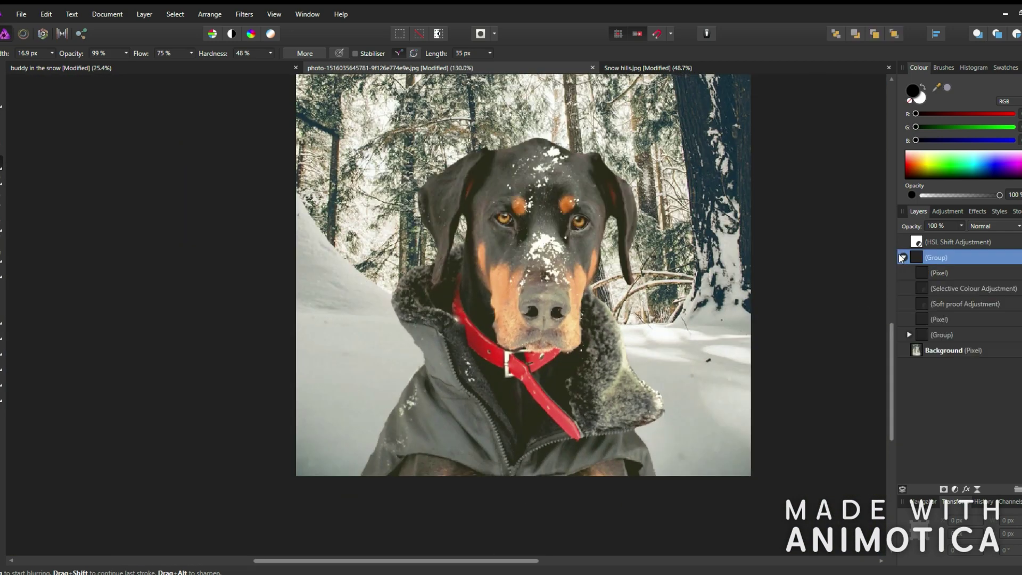
left_click(954, 334)
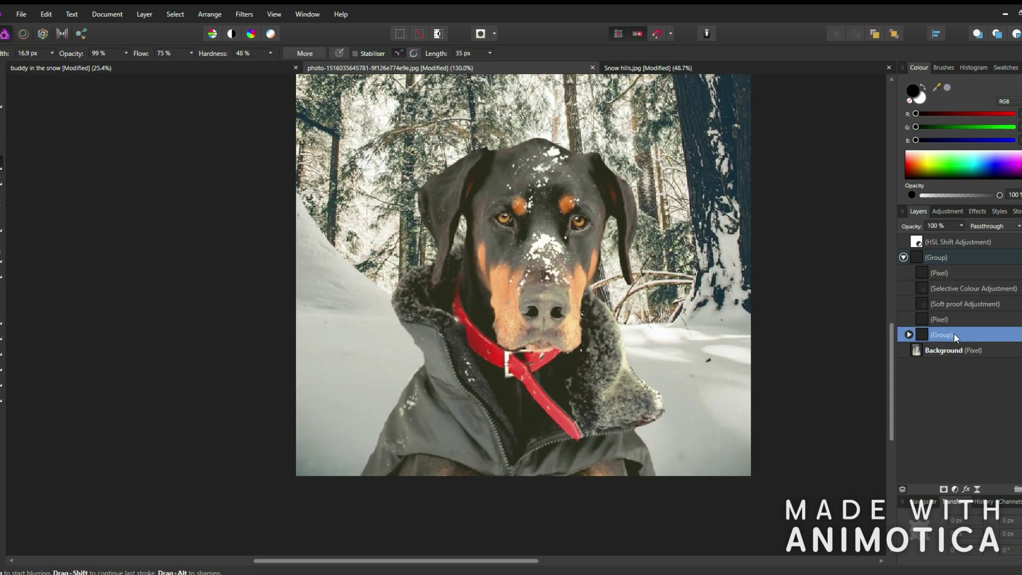
left_click(926, 258)
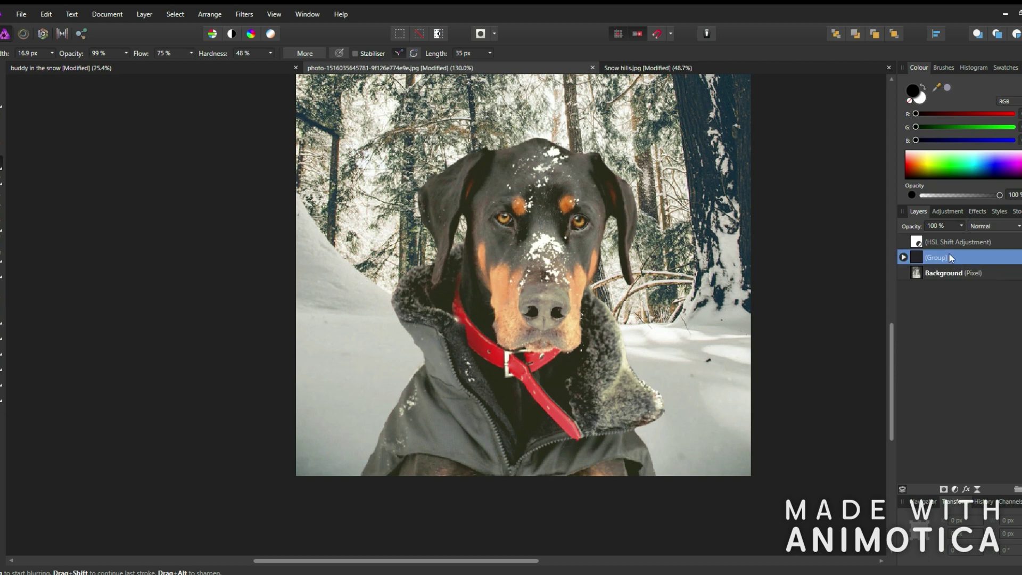
scroll(341, 480, "up", 4)
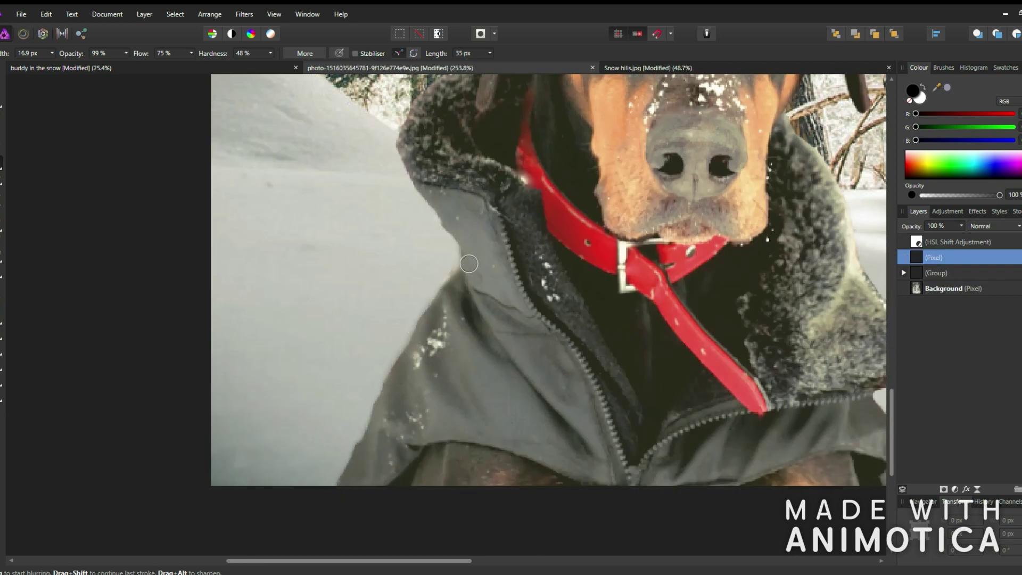
scroll(425, 204, "up", 1)
scroll(426, 224, "up", 2)
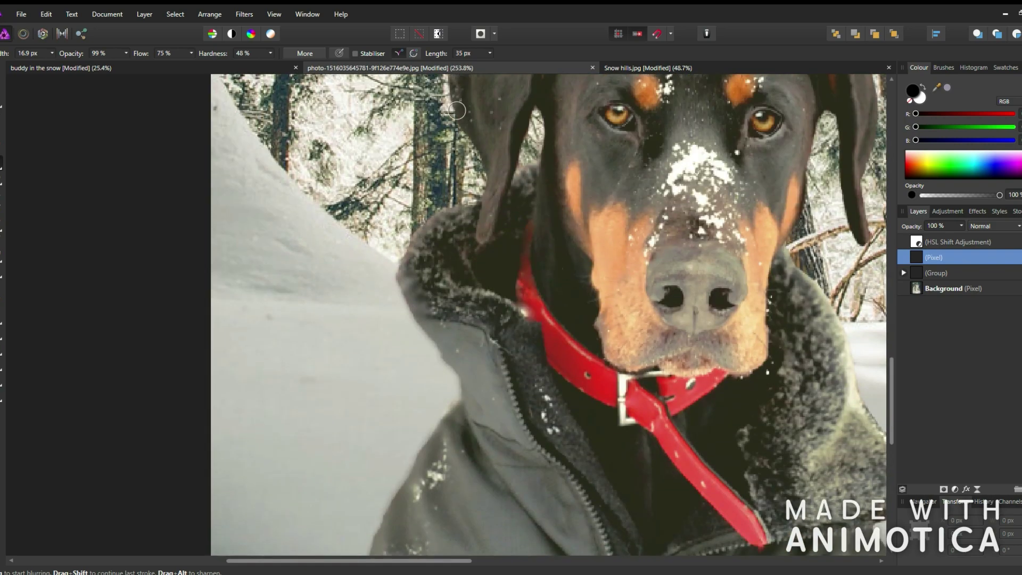
scroll(457, 112, "up", 3)
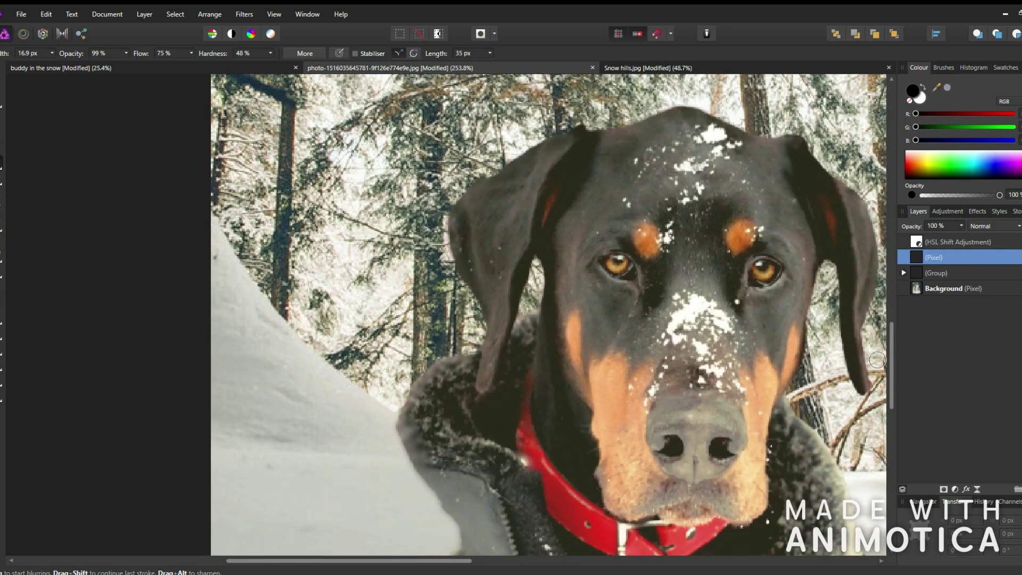
scroll(813, 357, "down", 5)
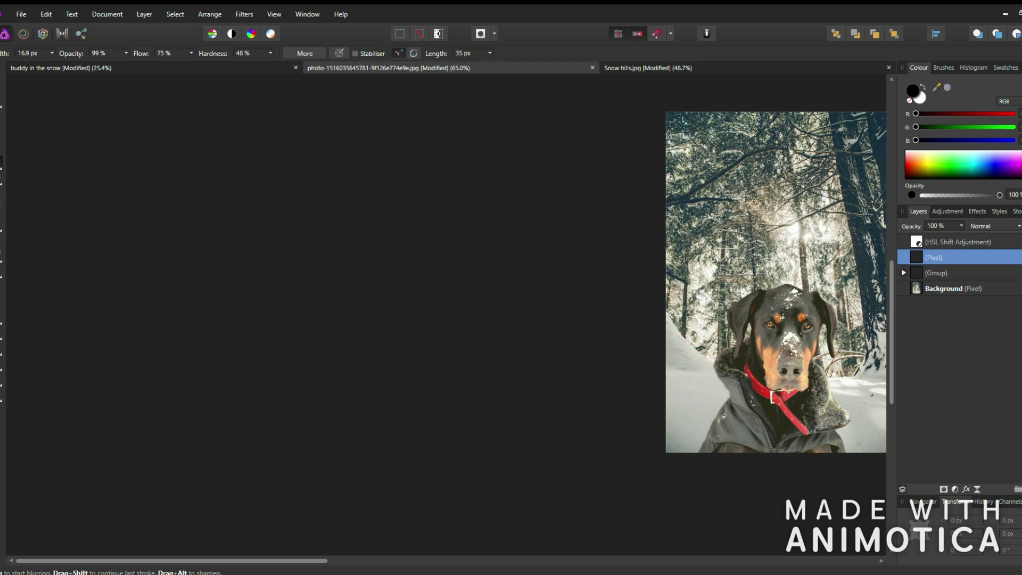
left_click_drag(270, 561, 491, 560)
scroll(491, 565, "up", 3)
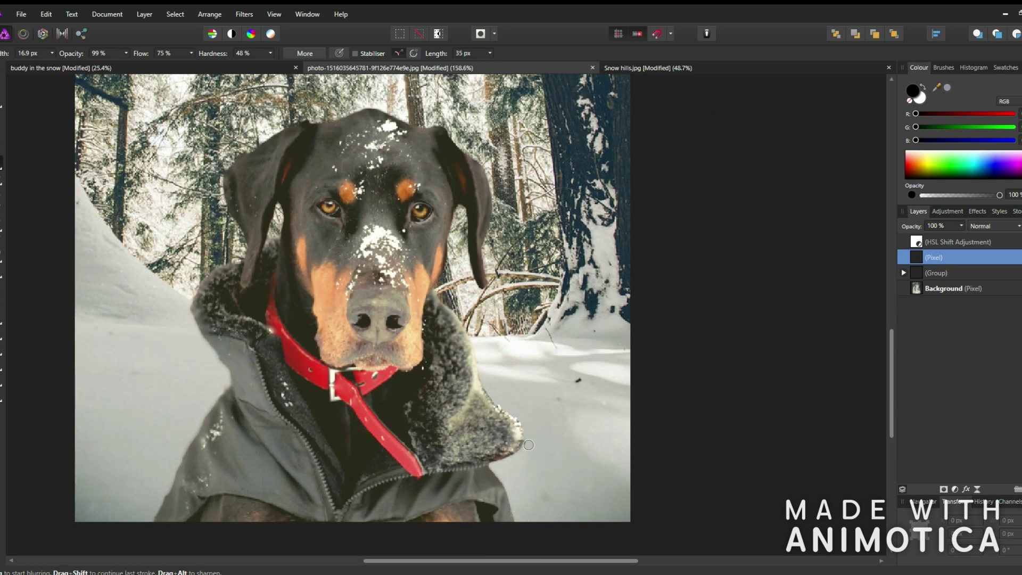
left_click(903, 273)
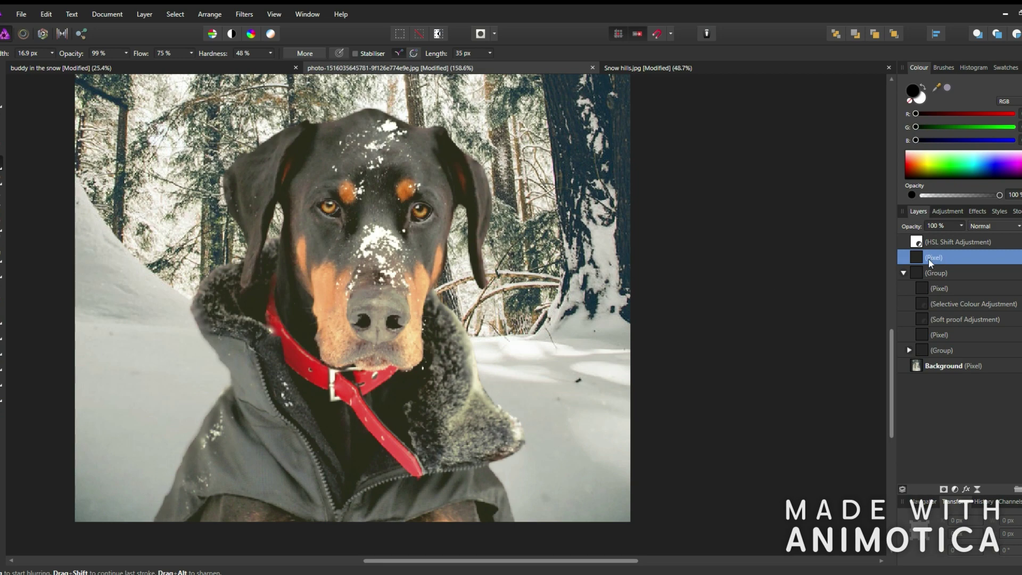
key("ctrl+minus")
key("ctrl+g")
left_click(903, 257)
left_click(901, 272)
left_click(960, 272)
scroll(663, 274, "down", 3, "ctrl")
left_click_drag(489, 565, 565, 565)
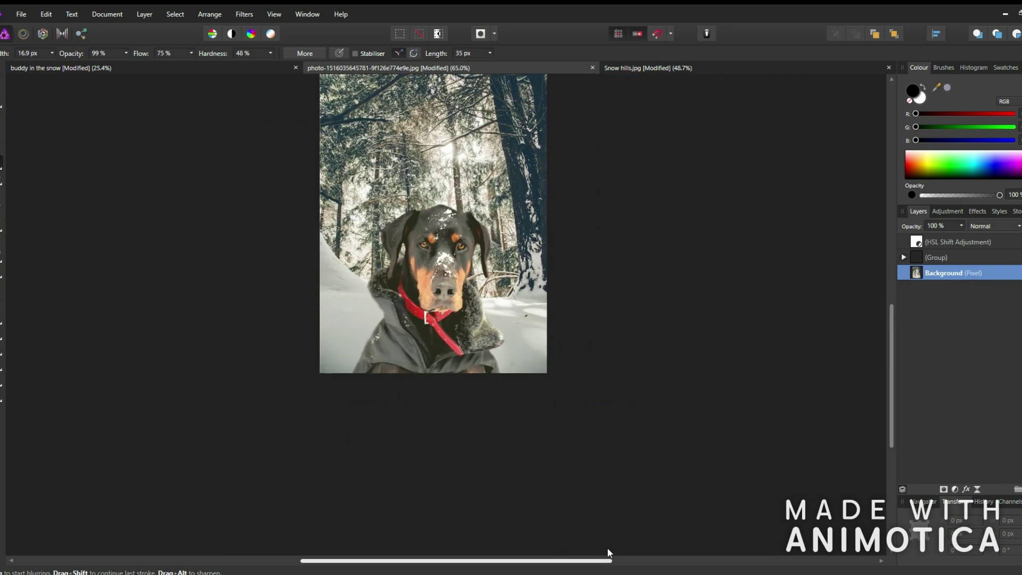
scroll(559, 319, "up", 2)
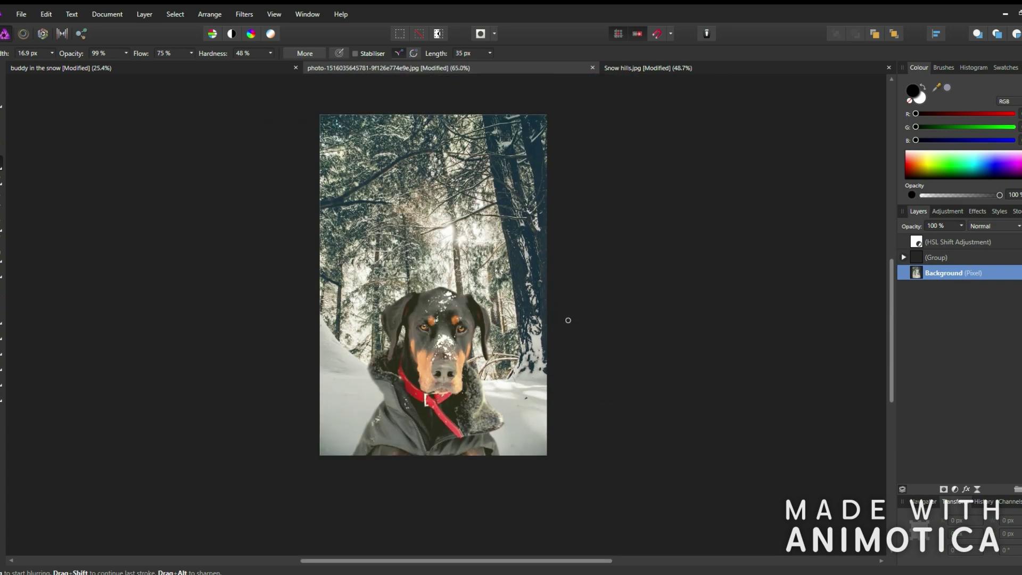